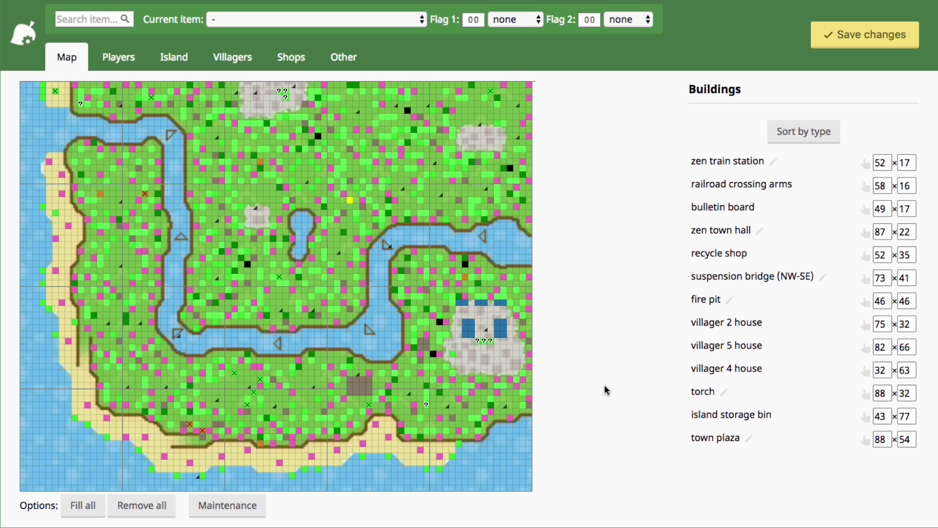
Step: Review the buildings list and inspect the villager 7 house, player 1 house and Stonehenge markers on the map
scroll(741, 333, "down", 1)
scroll(740, 333, "down", 10)
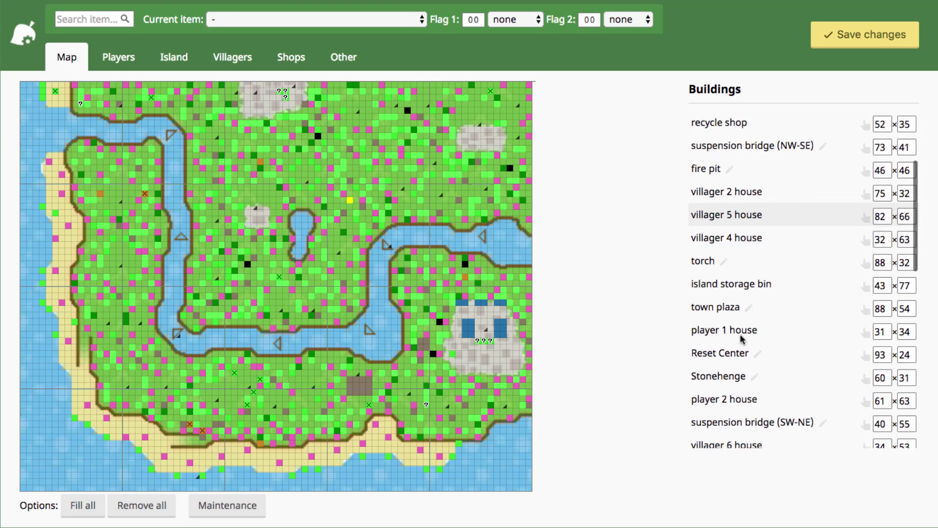
scroll(740, 333, "down", 6)
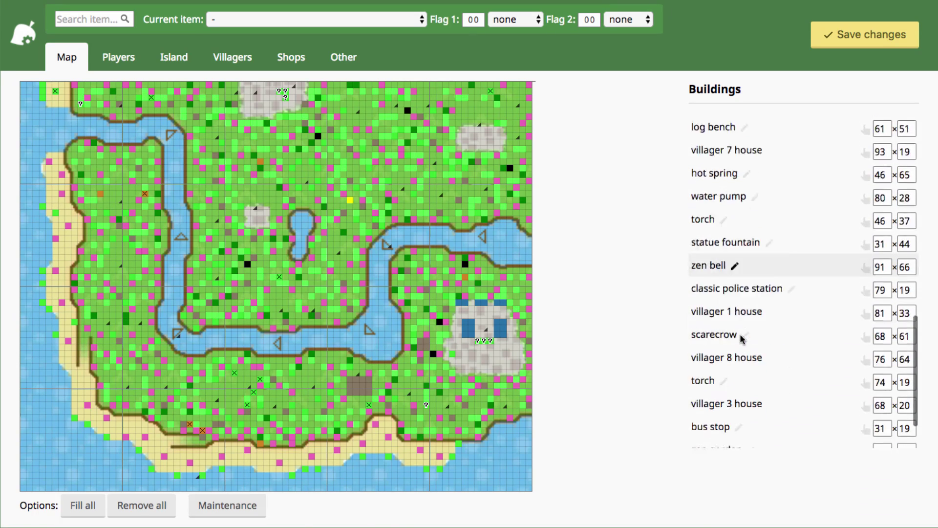
scroll(641, 342, "up", 3)
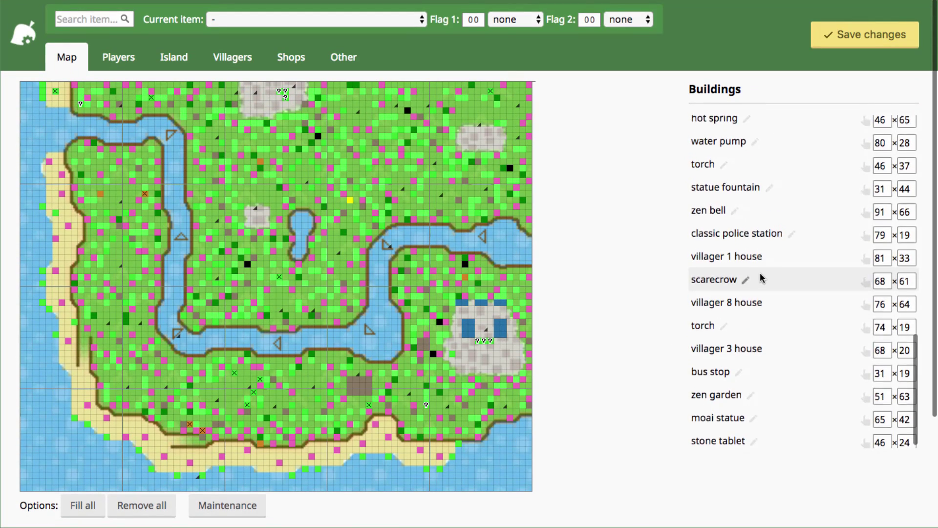
scroll(760, 274, "up", 4)
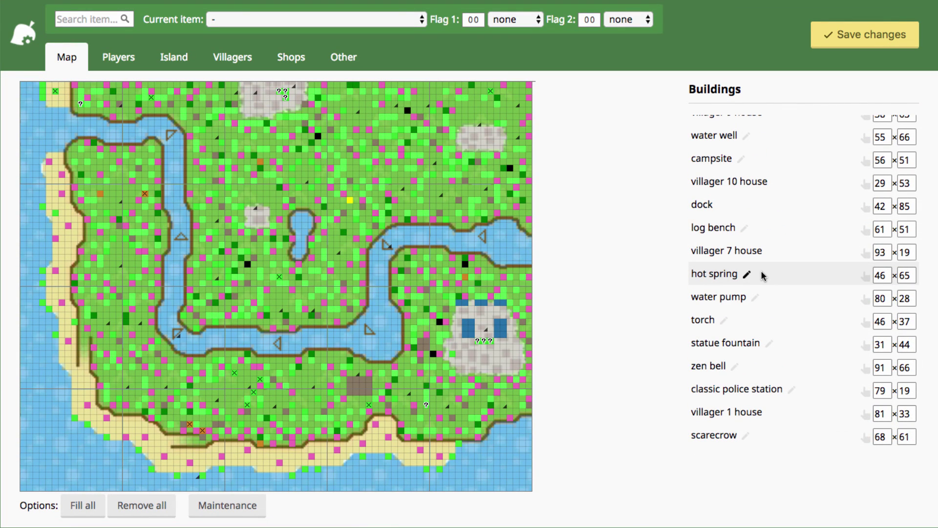
scroll(763, 273, "up", 9)
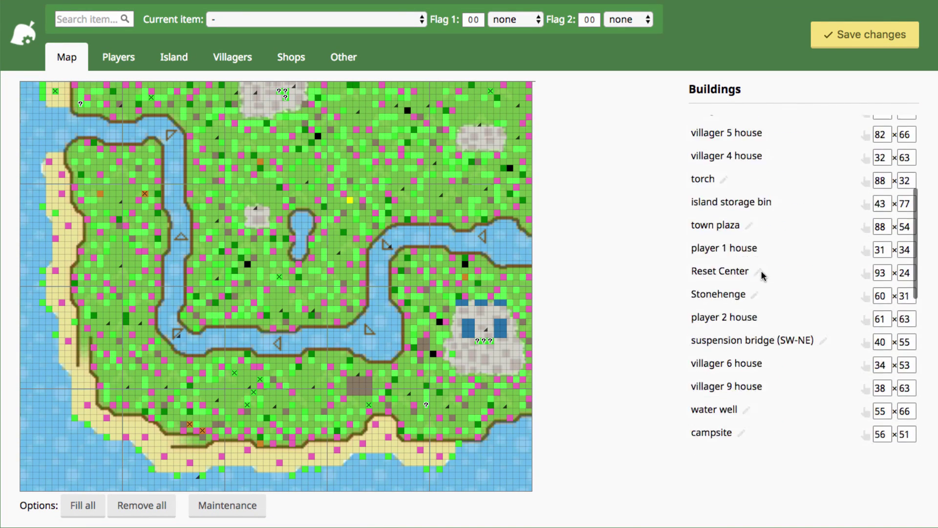
scroll(761, 270, "up", 3)
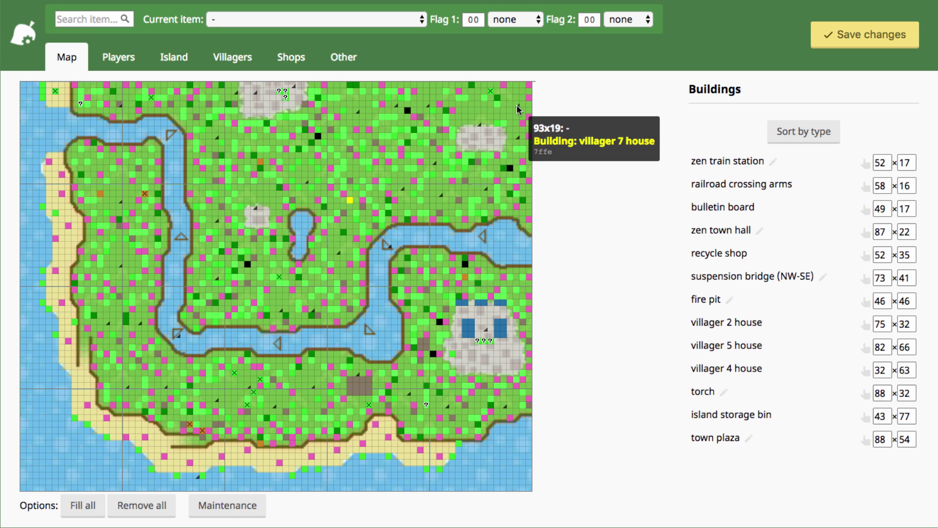
left_click(517, 104)
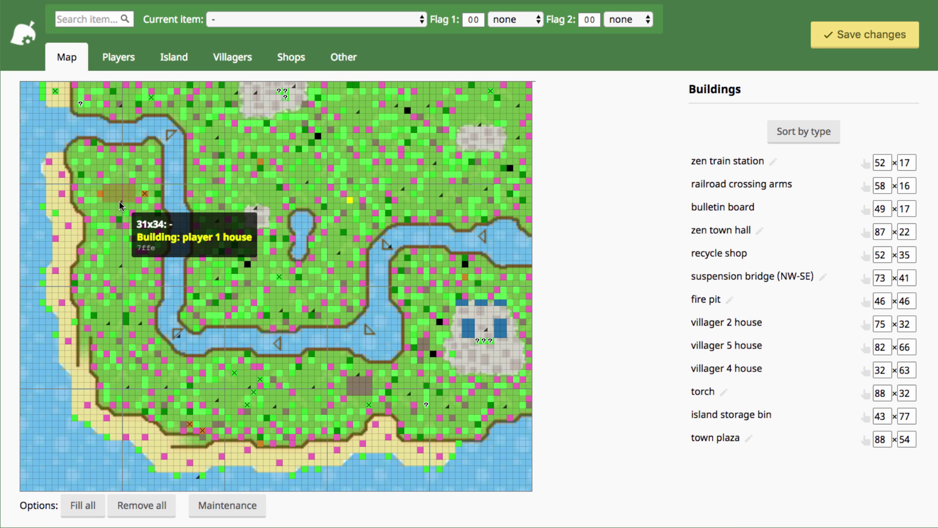
left_click(119, 201)
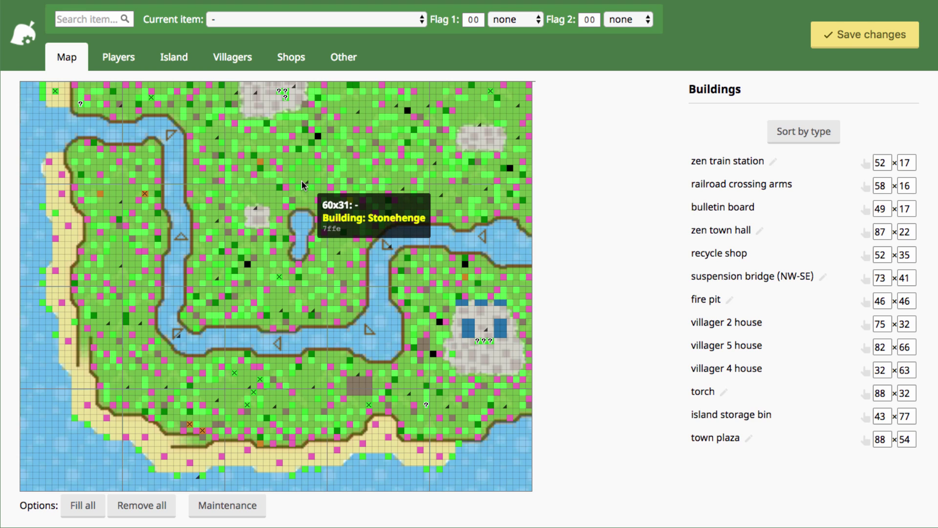
left_click(305, 183)
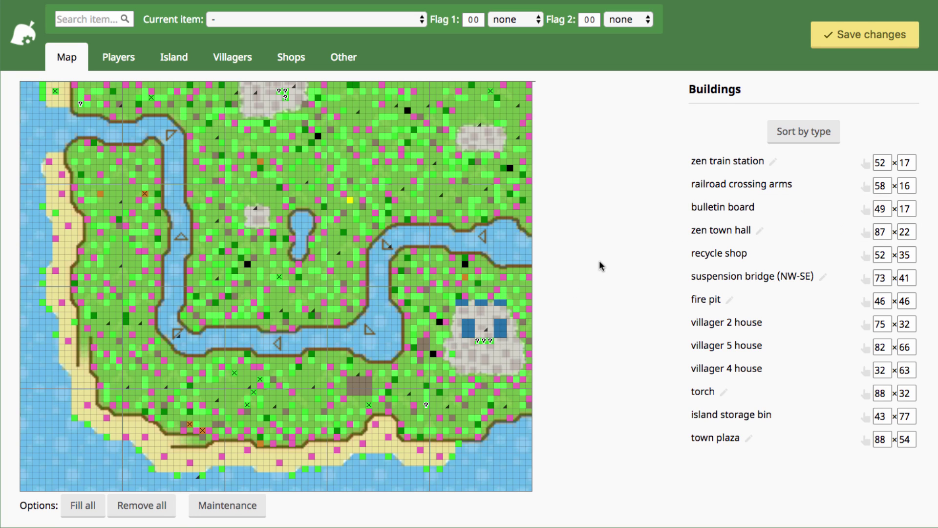
Step: Find the zen town hall in the buildings list and move it on the map to 73 × 26
scroll(791, 270, "down", 1)
scroll(793, 273, "down", 10)
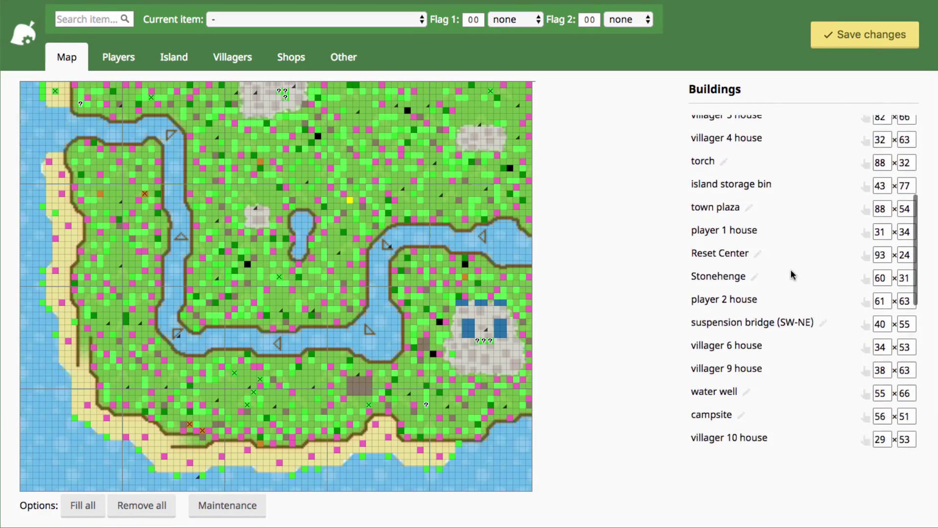
scroll(793, 273, "down", 3)
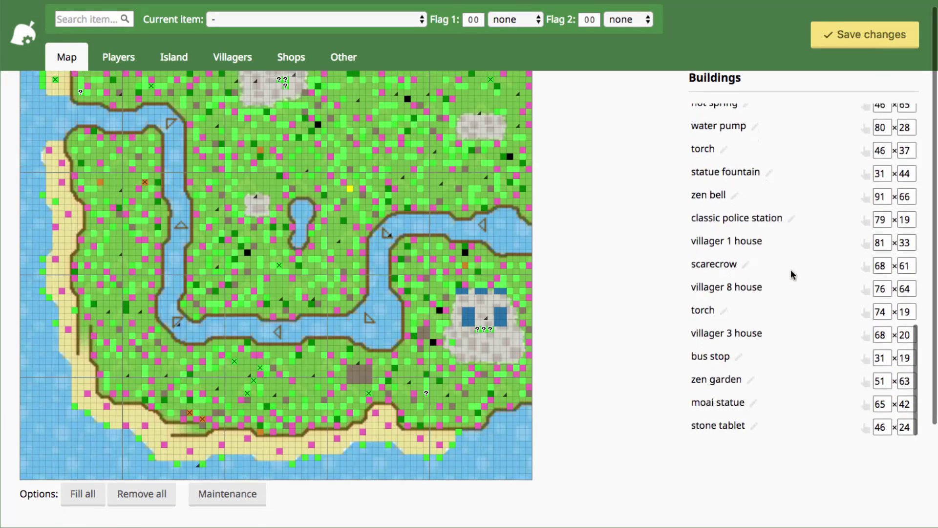
scroll(793, 274, "up", 15)
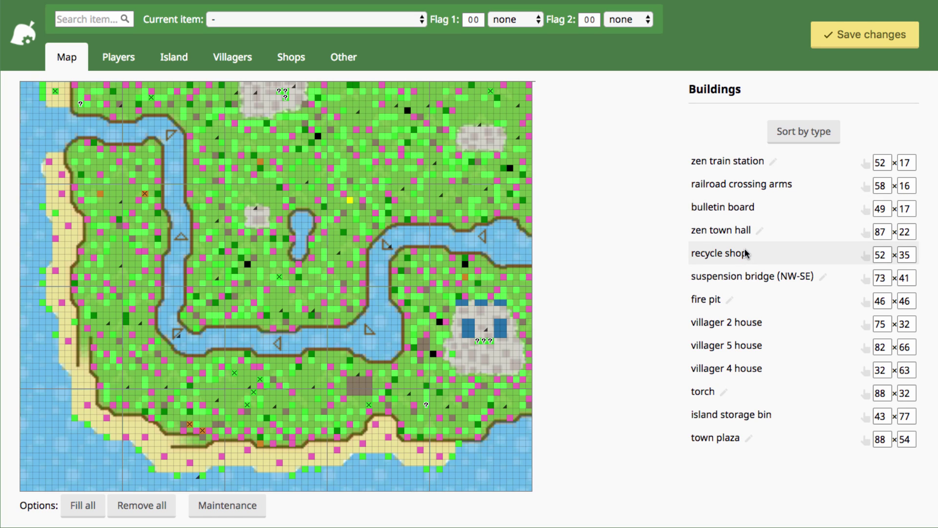
scroll(777, 284, "down", 3)
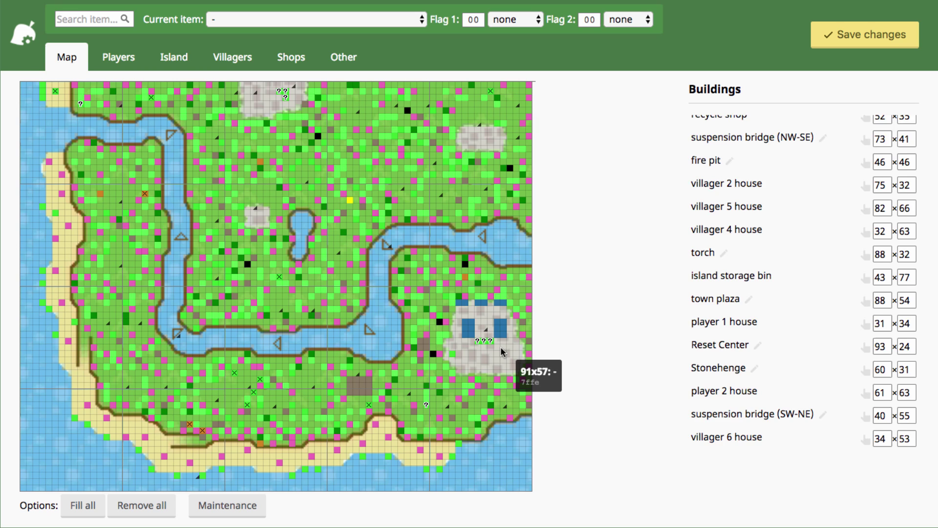
scroll(700, 232, "up", 3)
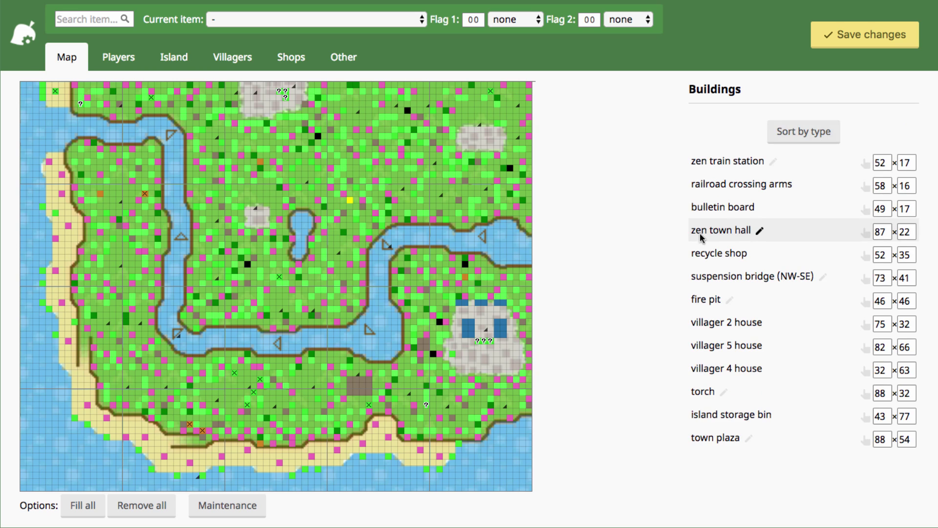
left_click(866, 235)
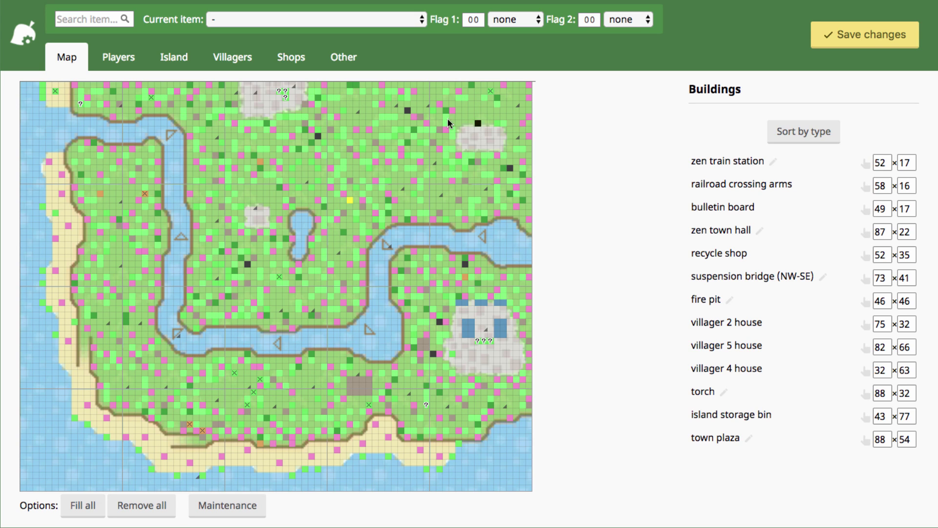
left_click(389, 149)
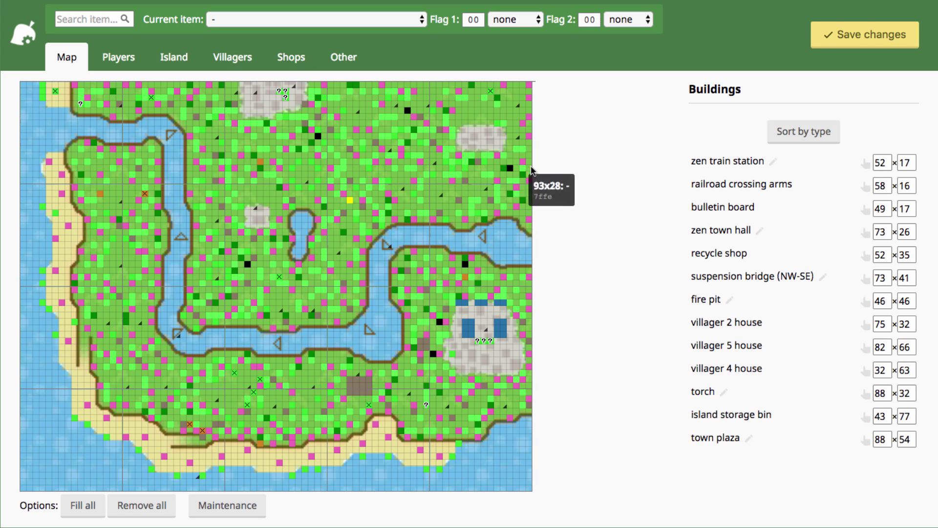
Step: Look up villager 2 in the current villagers list and try to relocate the villager 2 house on the map
scroll(733, 264, "down", 3)
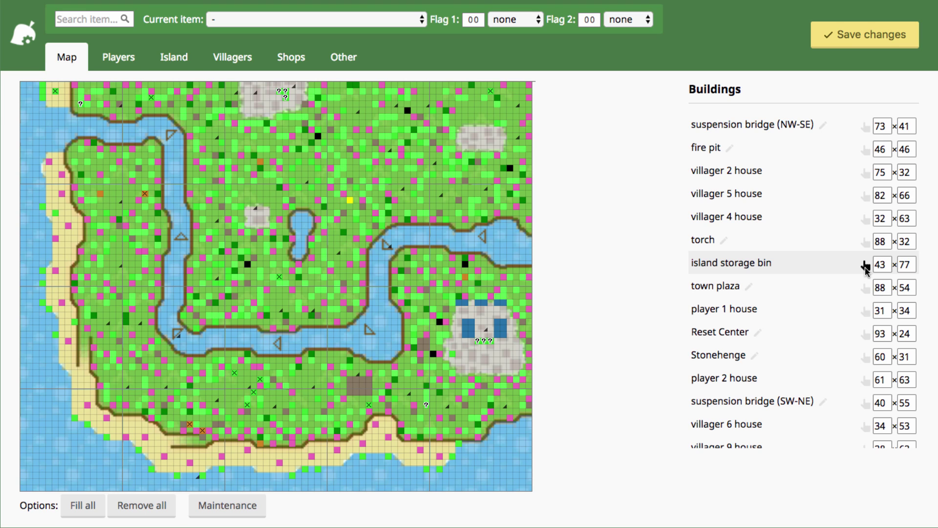
scroll(865, 266, "down", 4)
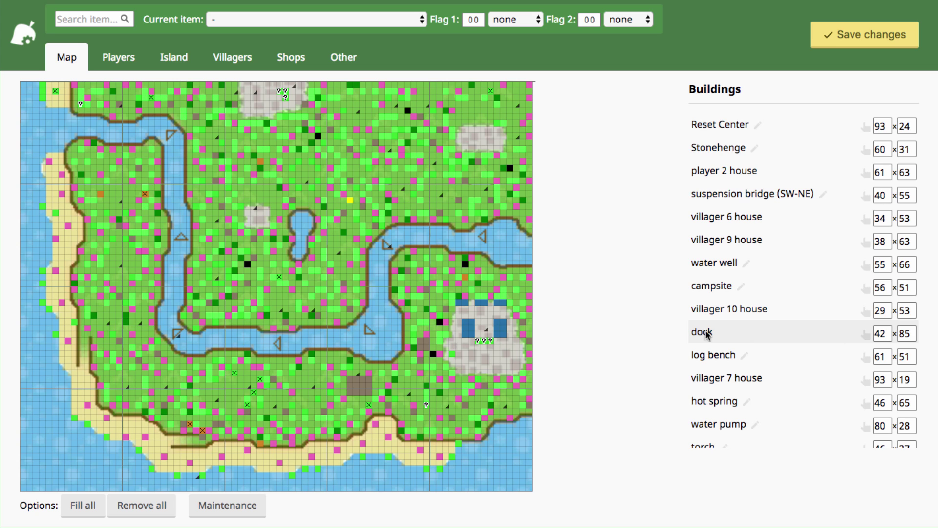
scroll(768, 336, "up", 5)
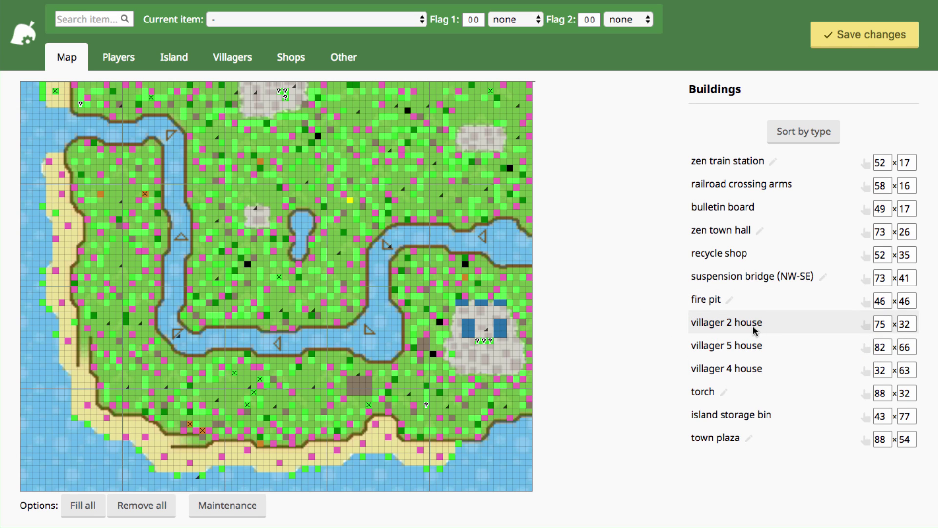
left_click(230, 60)
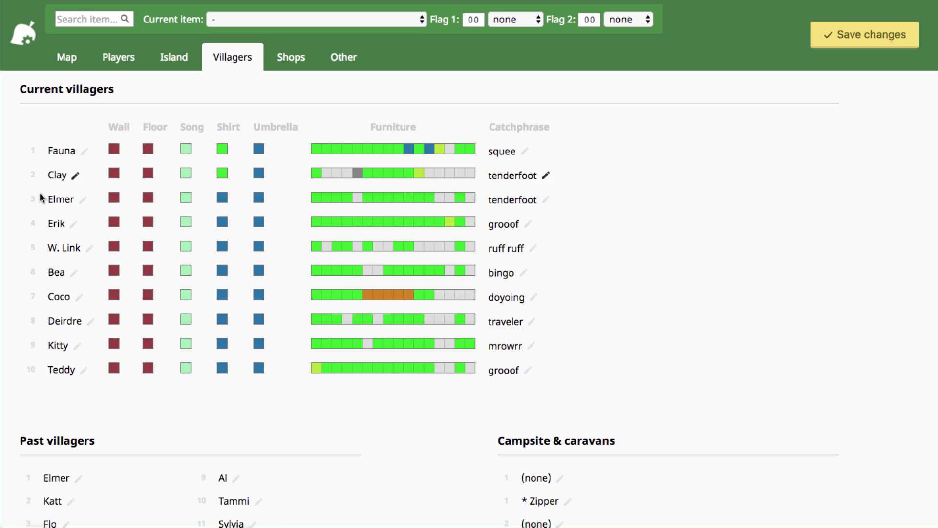
left_click(76, 62)
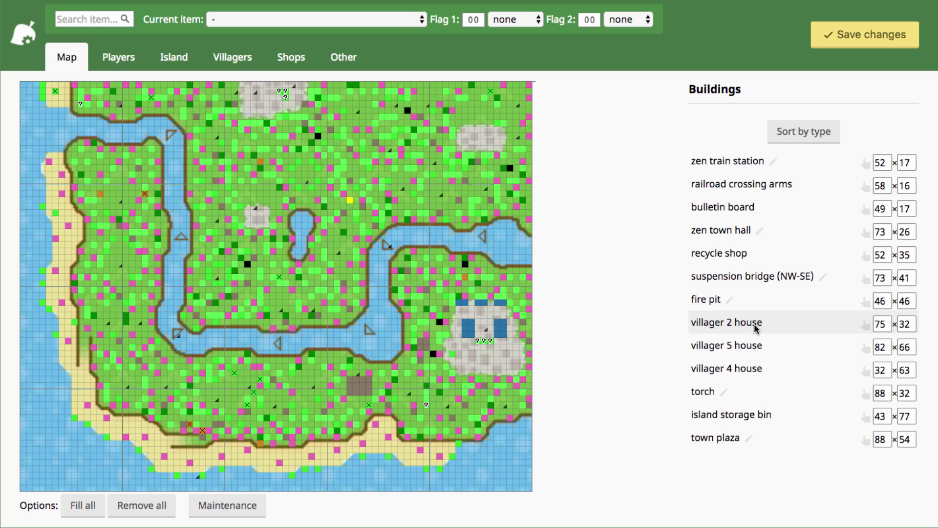
left_click(868, 327)
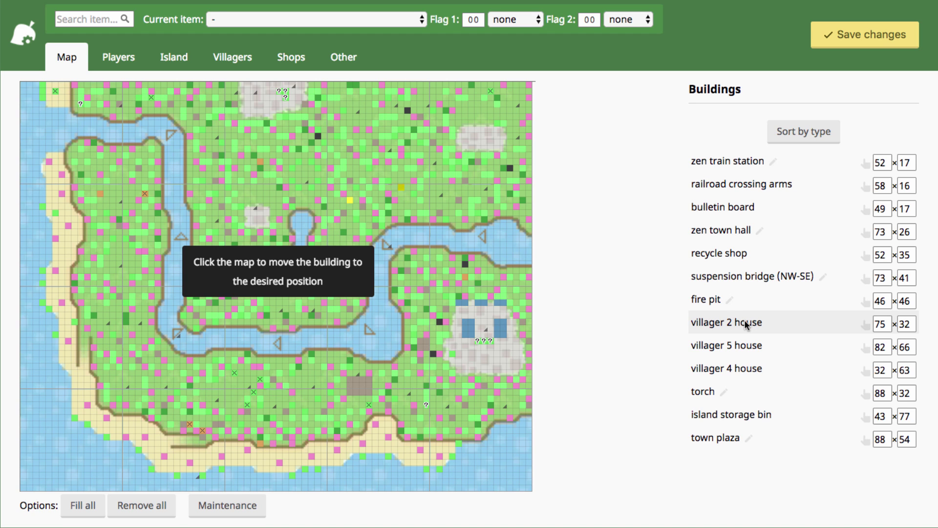
left_click(558, 384)
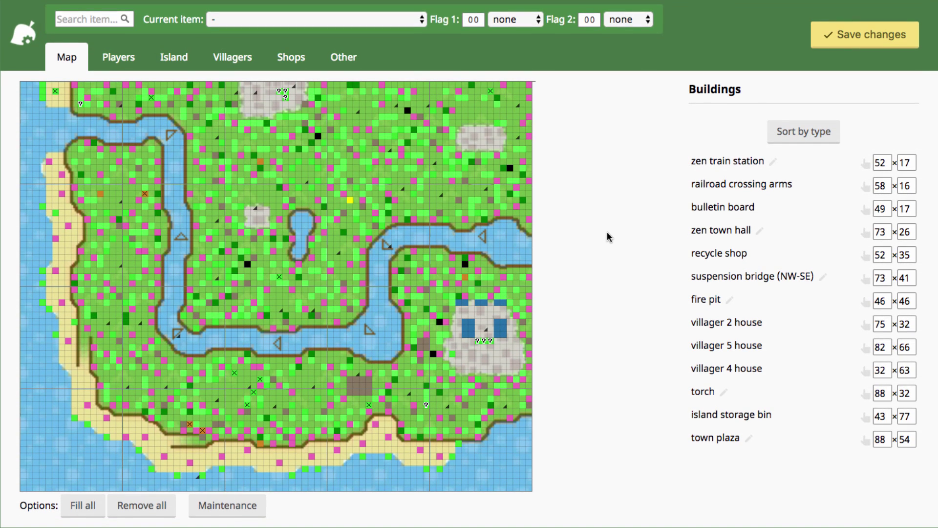
Step: Unlock all PWPs with the cheat in the town info settings
left_click(340, 60)
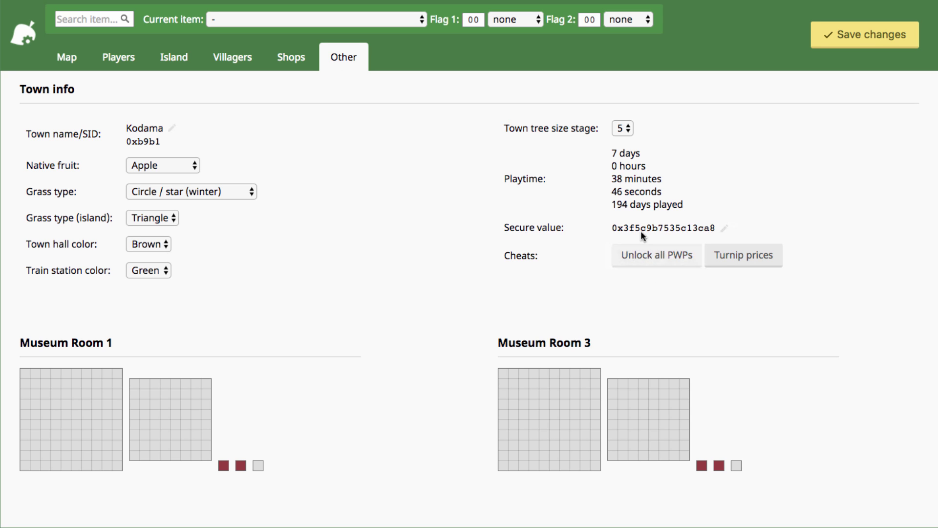
left_click(628, 252)
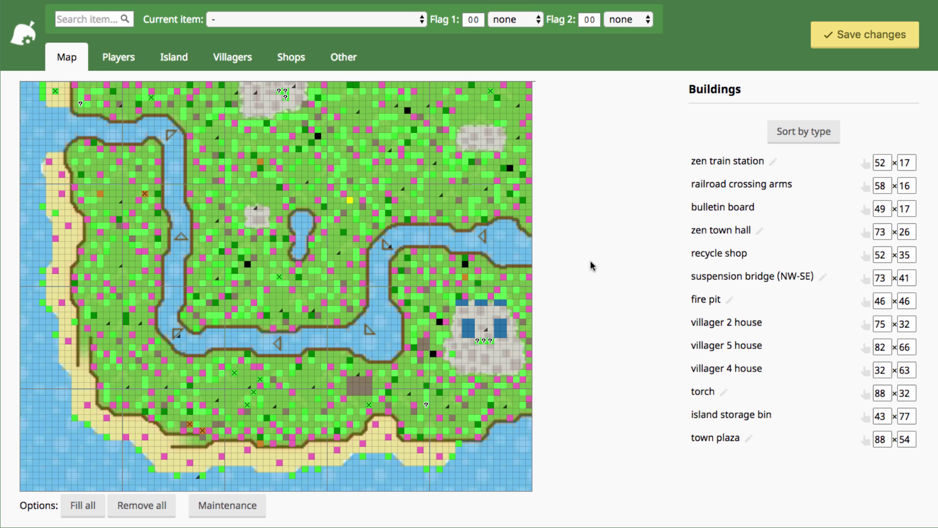
Step: Replace the Stonehenge at 60 × 31 in the buildings list with a fire pit
scroll(766, 372, "down", 1)
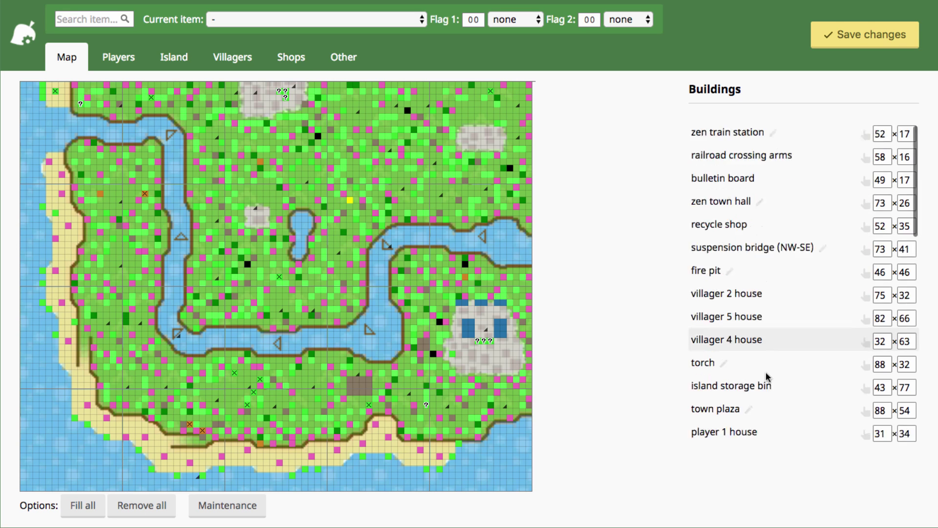
scroll(767, 371, "down", 3)
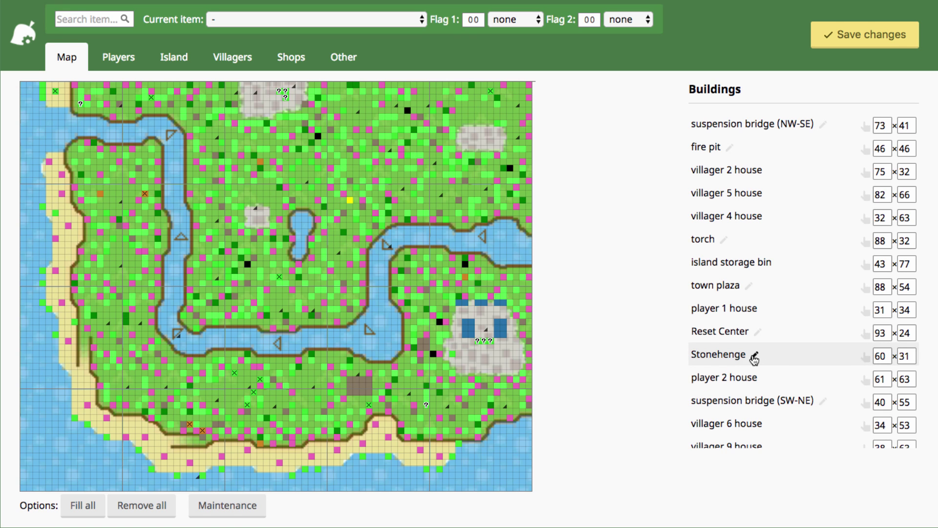
left_click(756, 357)
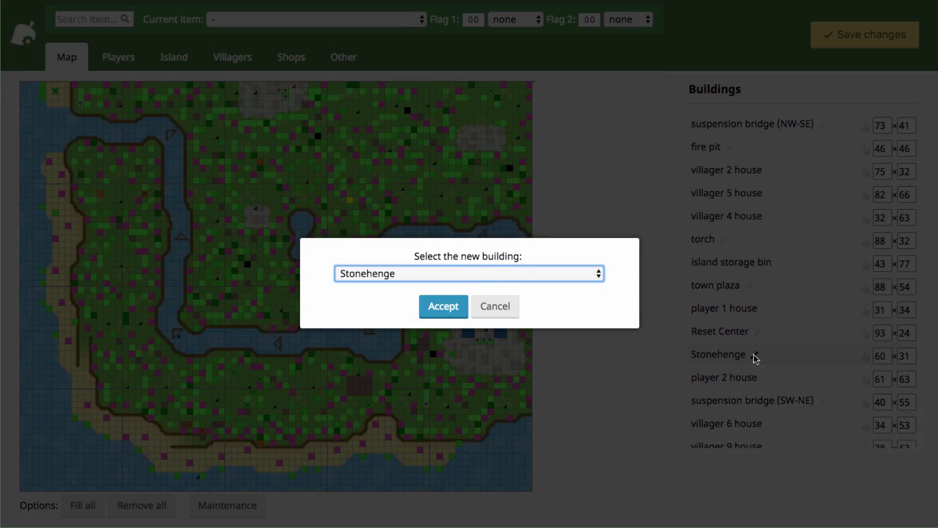
left_click(479, 271)
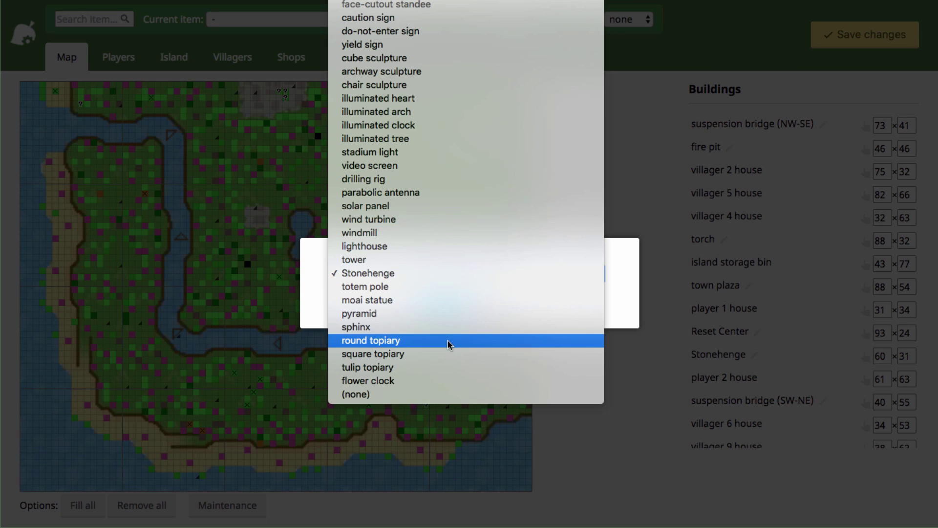
scroll(462, 332, "up", 15)
scroll(462, 332, "up", 15)
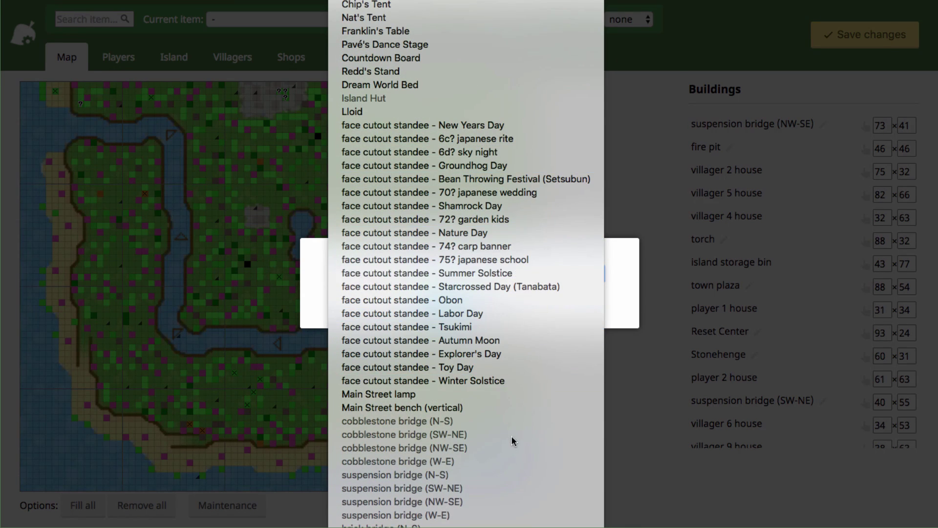
scroll(529, 134, "up", 5)
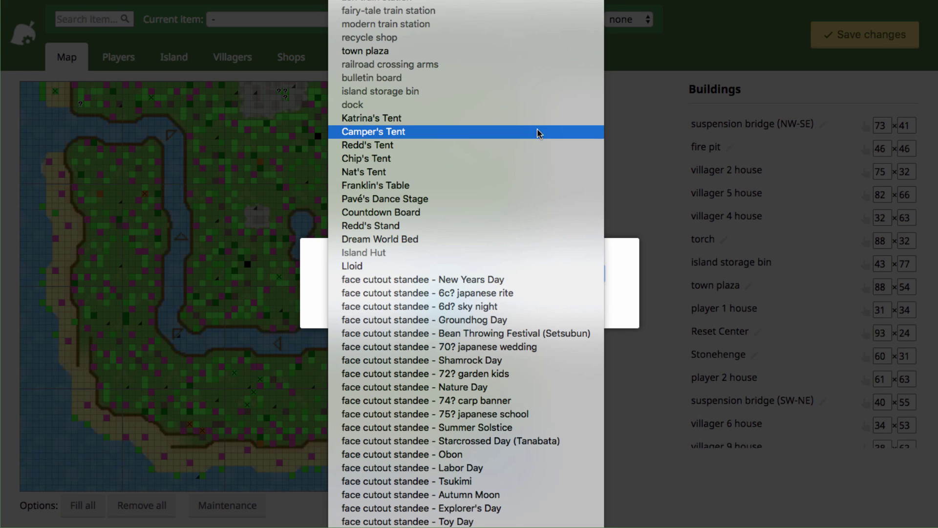
scroll(570, 272, "down", 1)
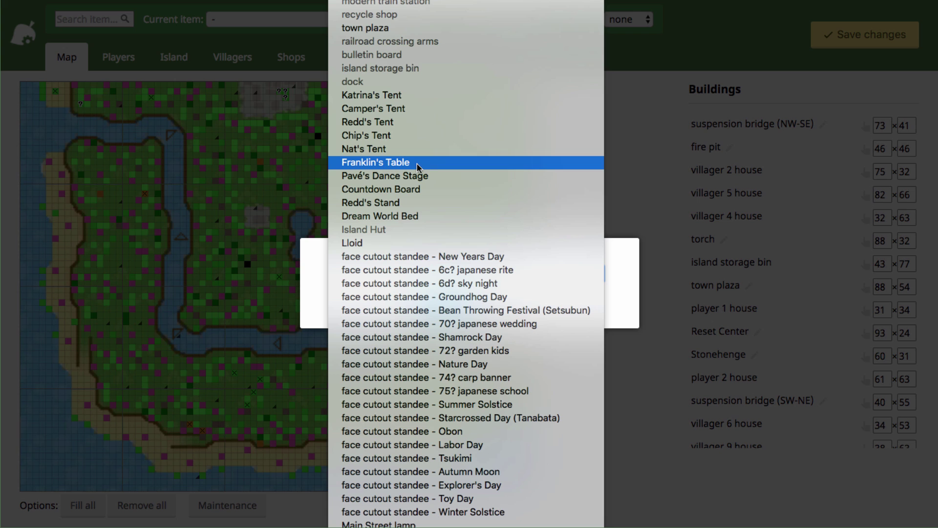
scroll(465, 215, "down", 1)
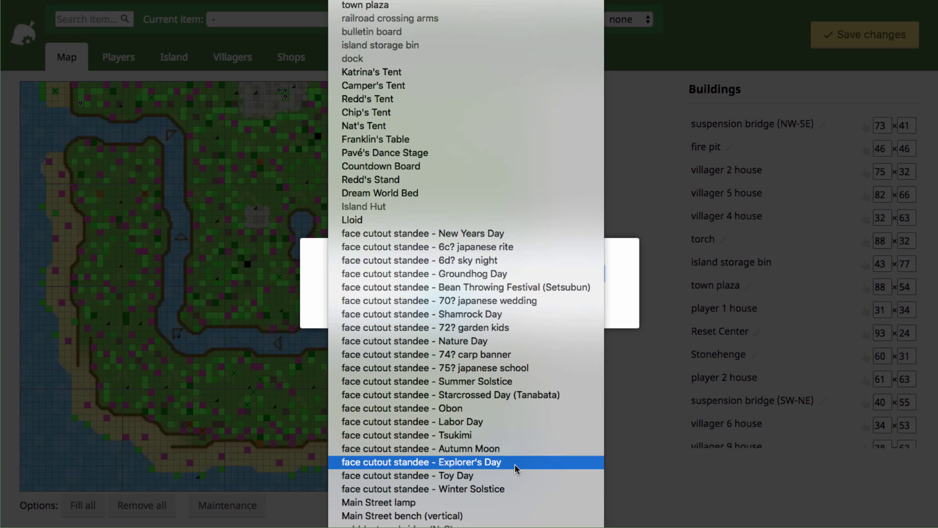
scroll(516, 467, "down", 6)
scroll(516, 469, "down", 12)
scroll(517, 469, "down", 16)
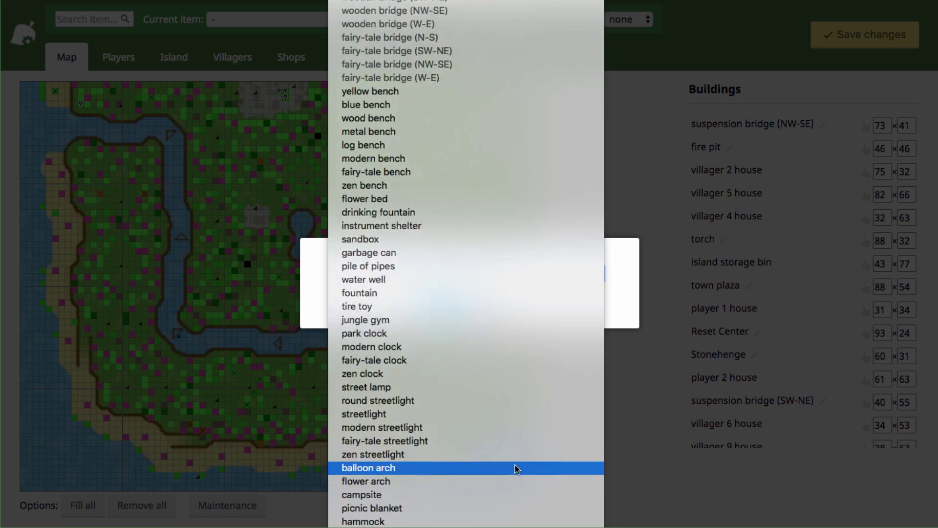
left_click(517, 467)
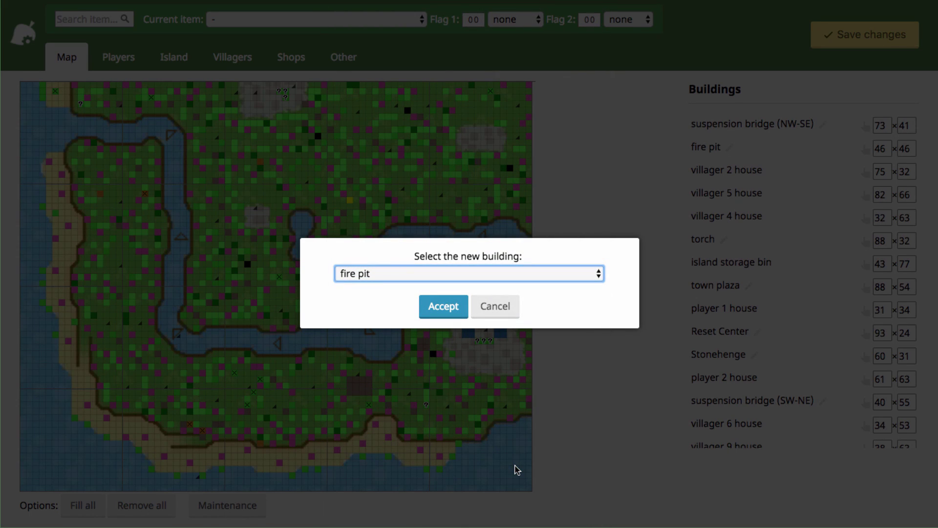
left_click(432, 309)
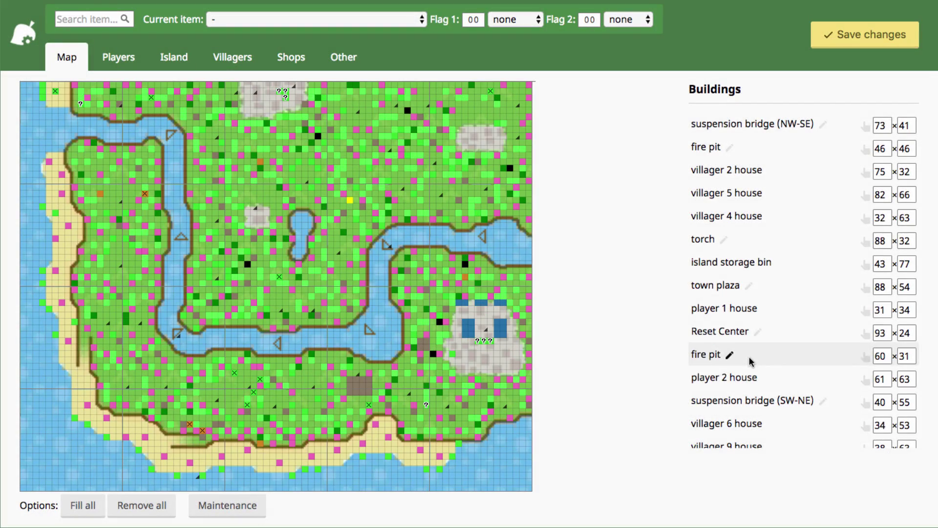
Step: Check which building types can replace the suspension bridge (SW-NE), and cancel without choosing a replacement
scroll(807, 366, "down", 2)
left_click(824, 349)
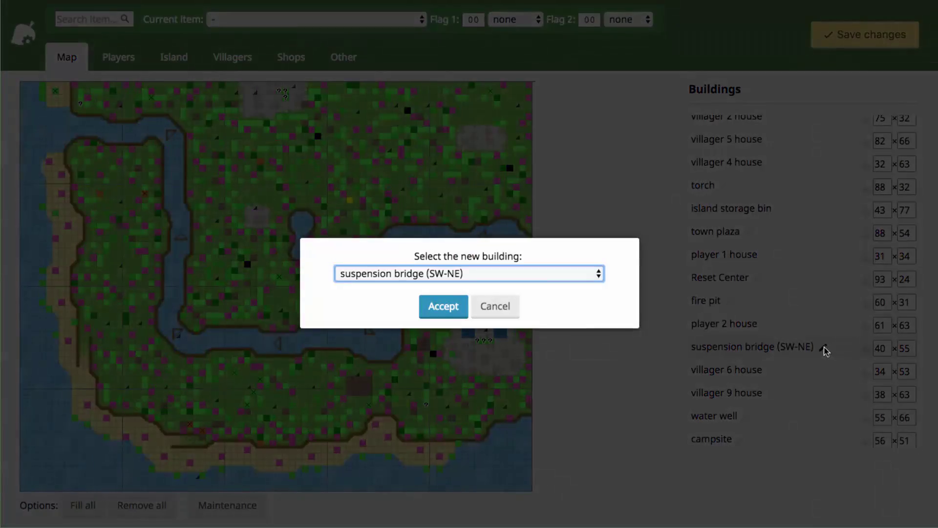
left_click(508, 276)
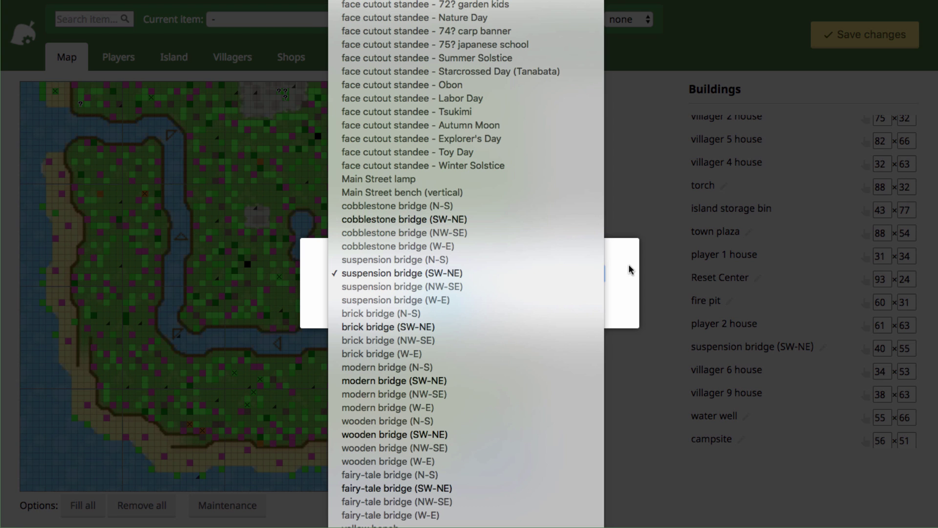
key("Escape")
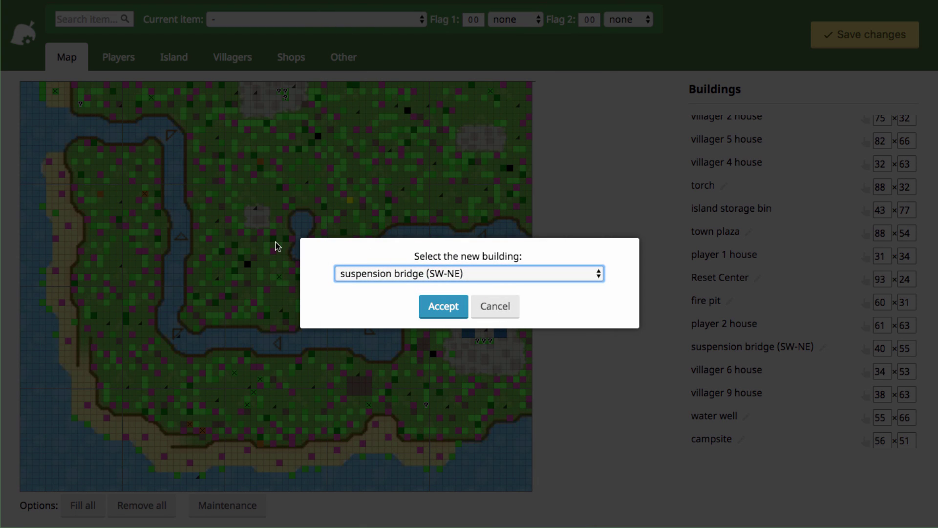
left_click(492, 314)
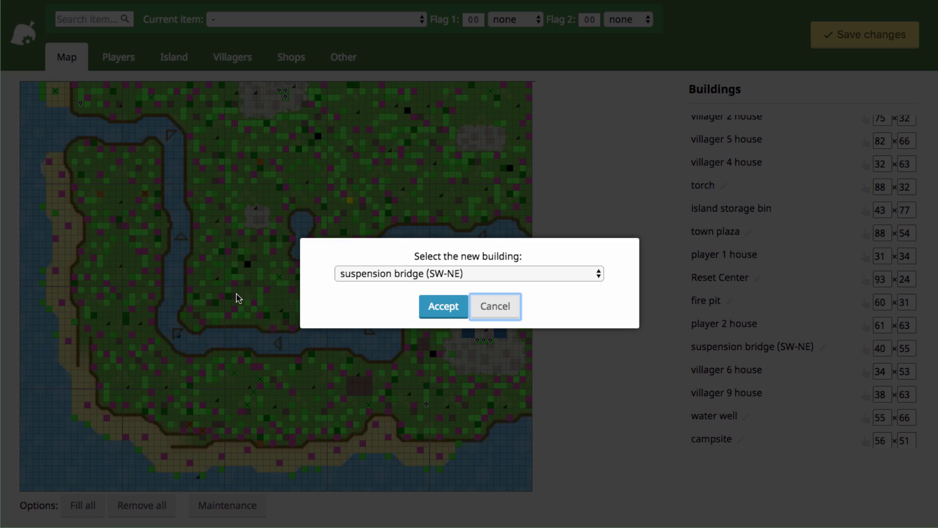
left_click(496, 308)
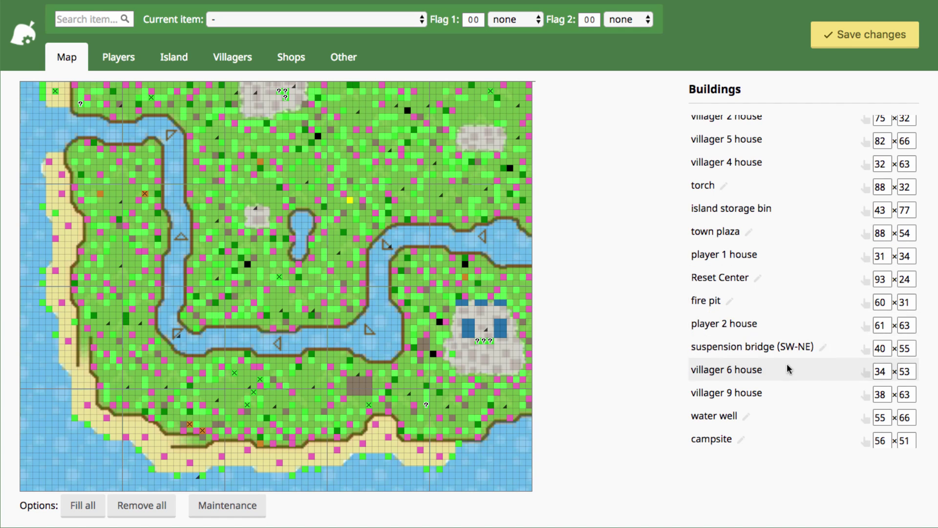
Step: Pick up the suspension bridge (SW-NE) for repositioning on the map
left_click(865, 350)
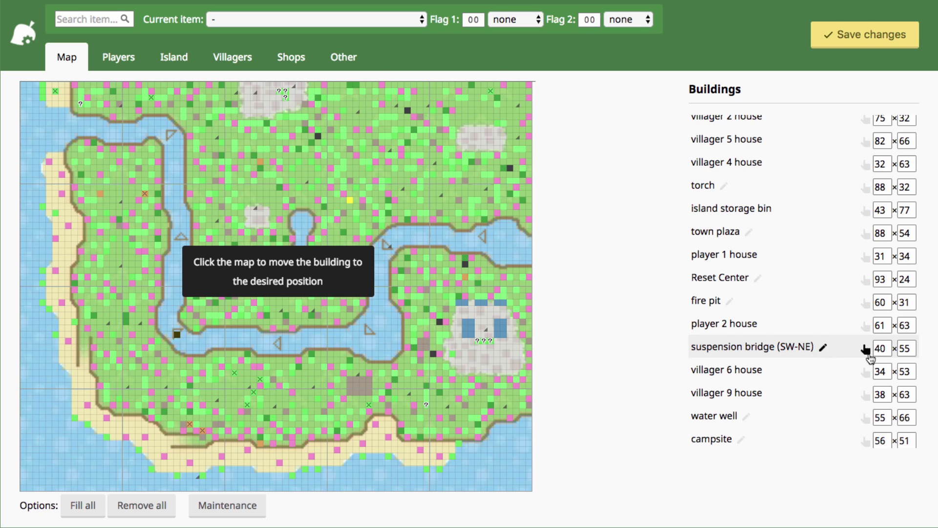